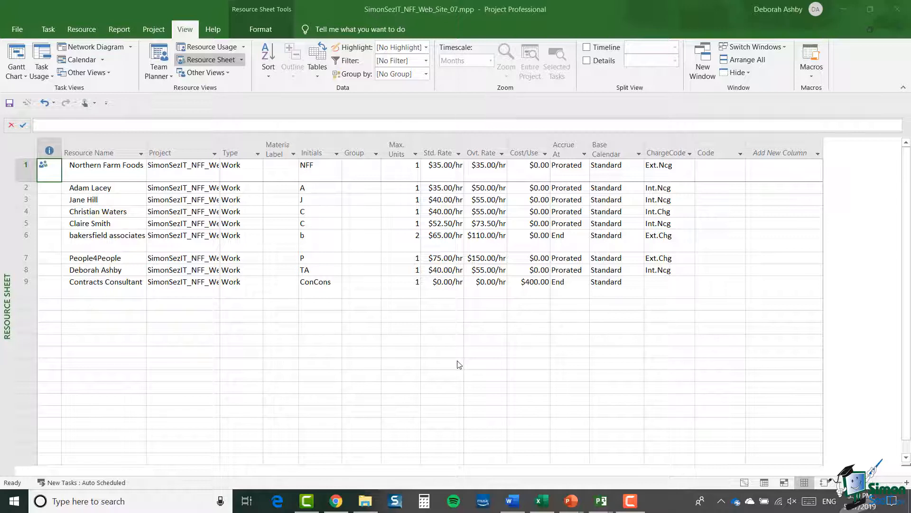
- Examine the full list of task tables from the resource sheet and select DA Weekly Update
click(320, 76)
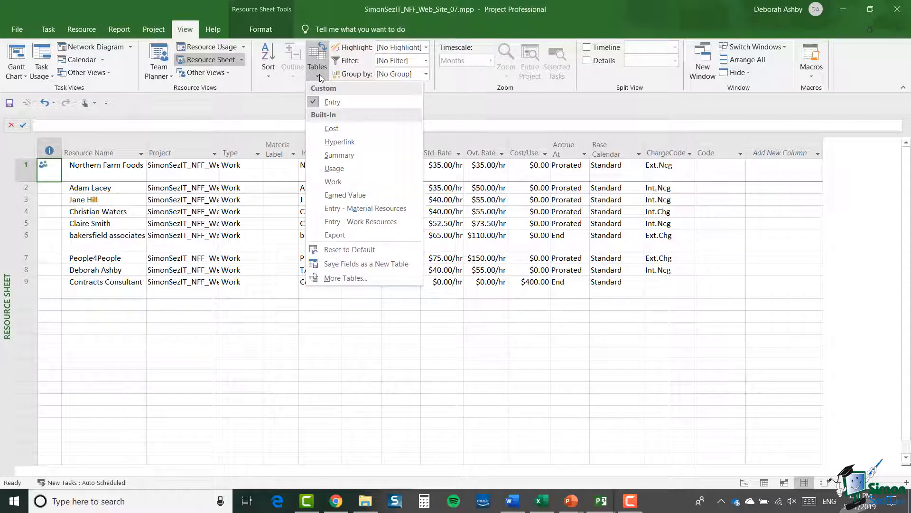
click(336, 278)
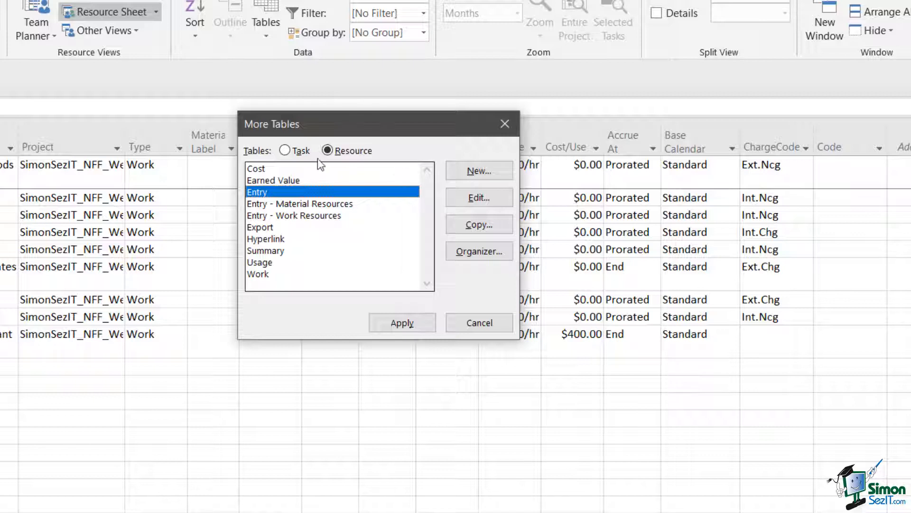
click(285, 151)
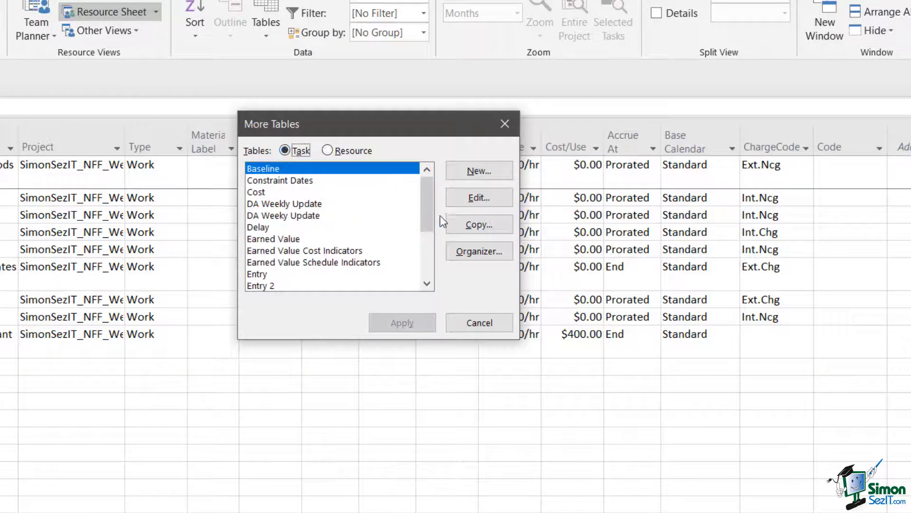
drag(430, 212, 422, 261)
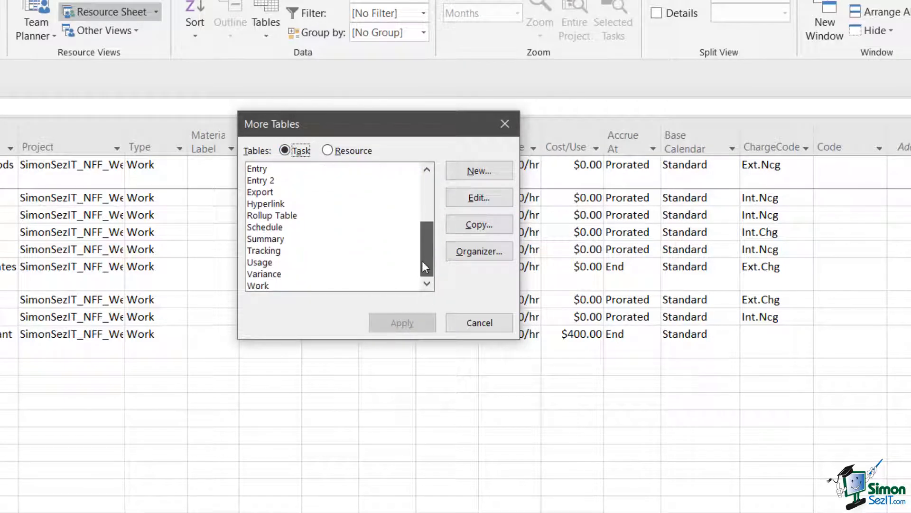
scroll(308, 199, up, 4)
click(295, 204)
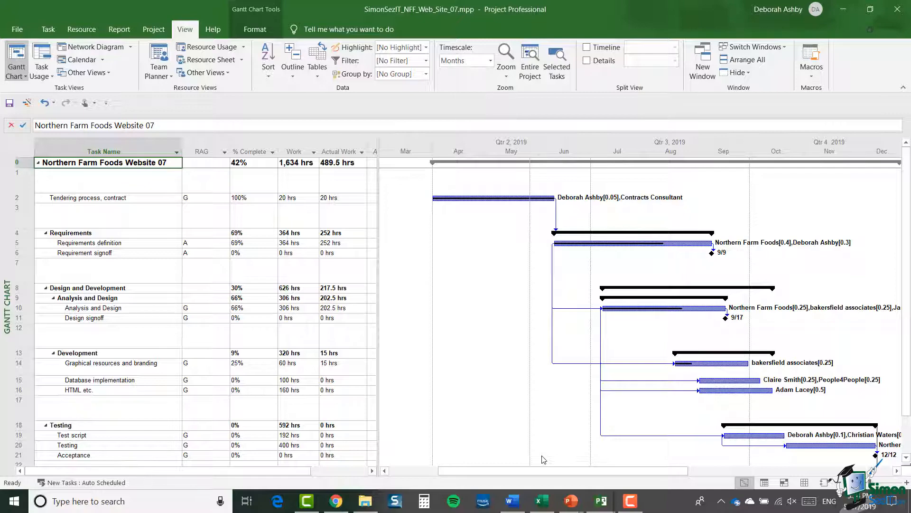
- Delete the misspelled DA Weeky Update task table from Global.MPT using the Organizer
click(323, 76)
click(328, 288)
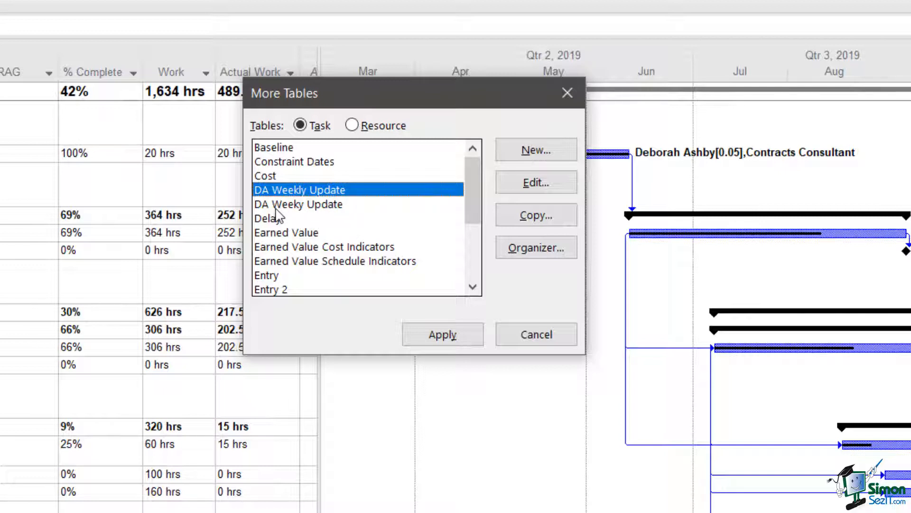
click(276, 208)
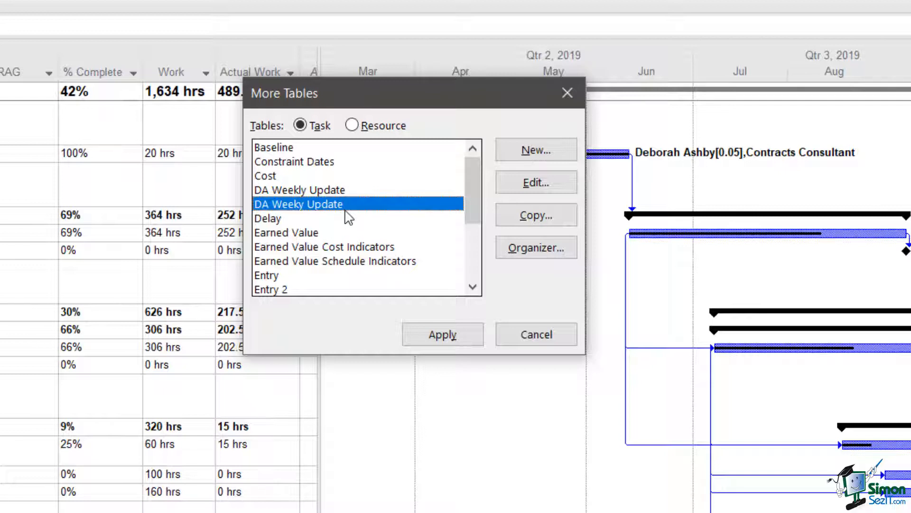
click(530, 256)
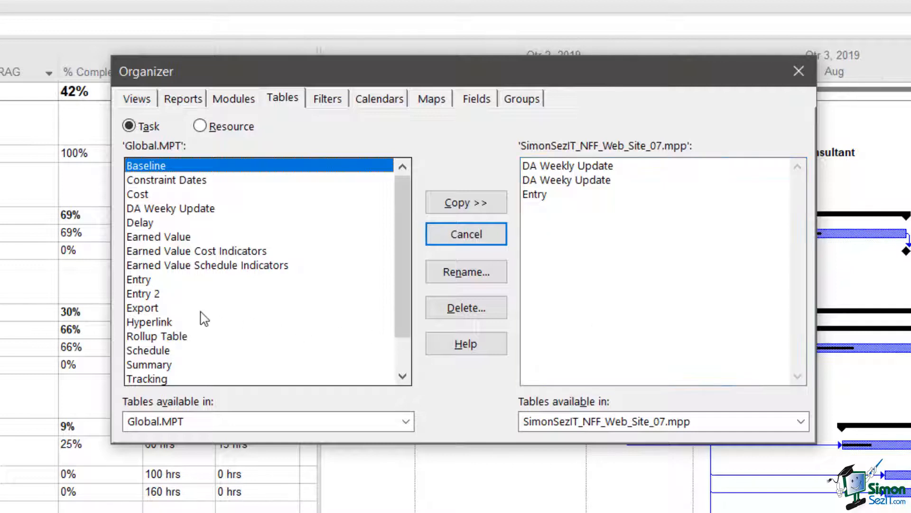
click(187, 211)
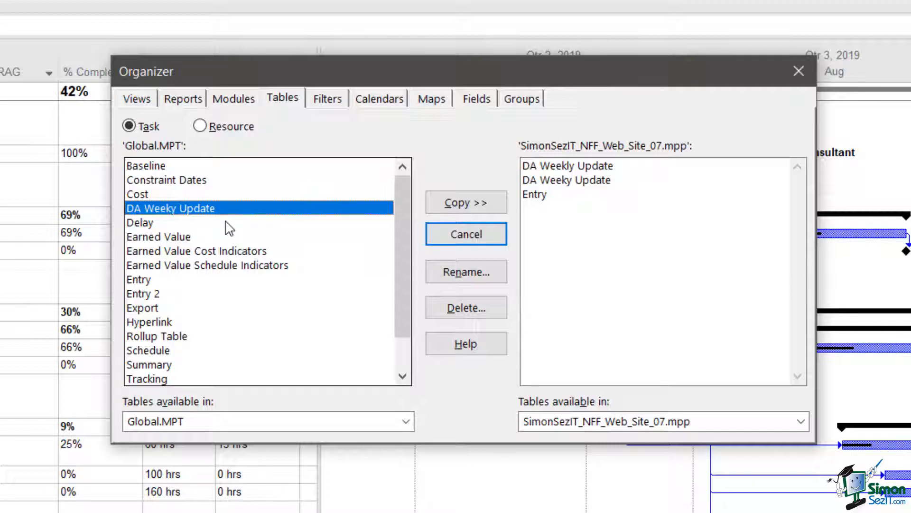
click(475, 311)
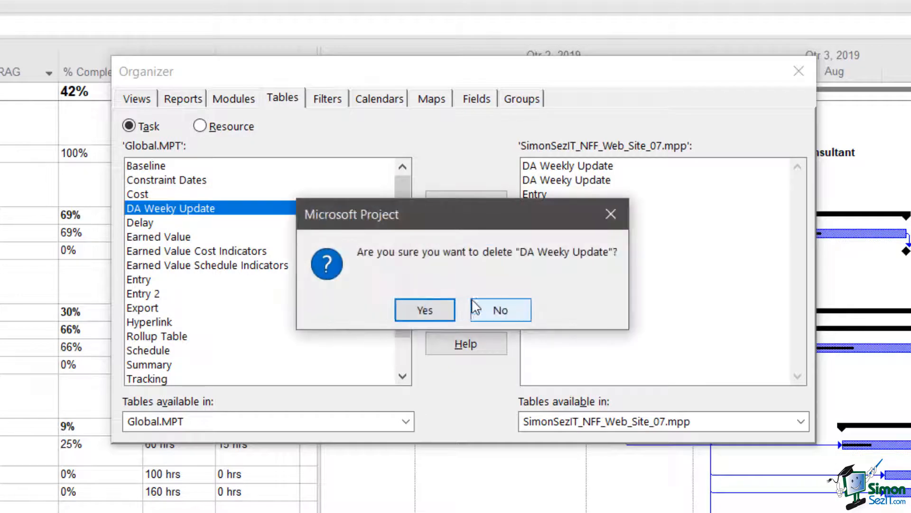
click(425, 310)
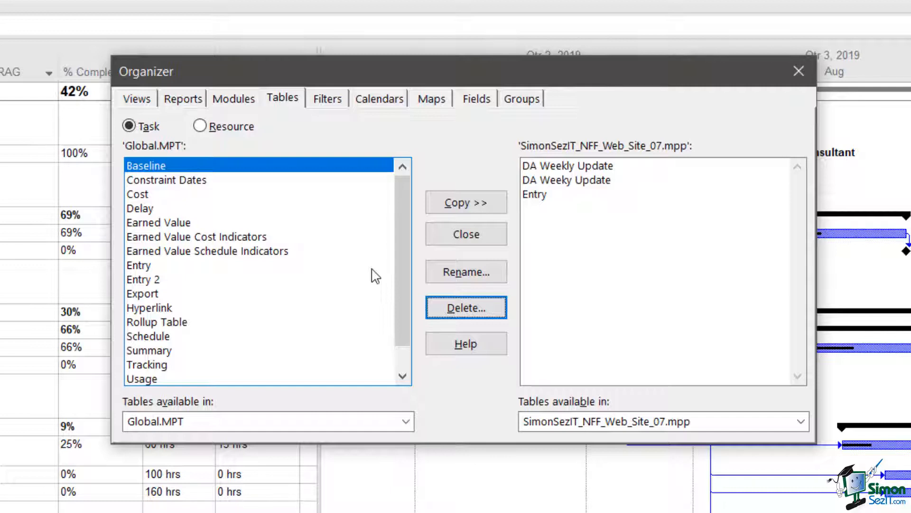
- Copy the DA Weekly Update table from SimonSezIT_NFF_Web_Site_07.mpp into Global.MPT and leave the Organizer
click(573, 252)
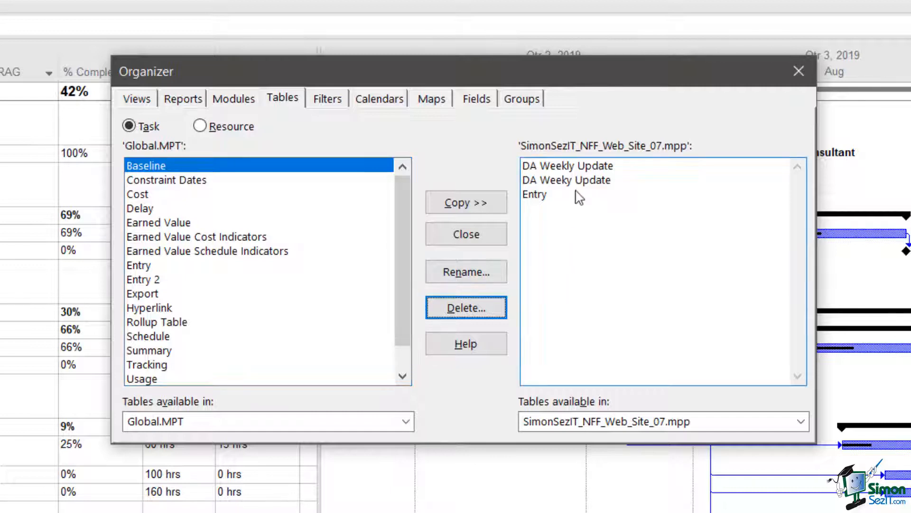
click(580, 167)
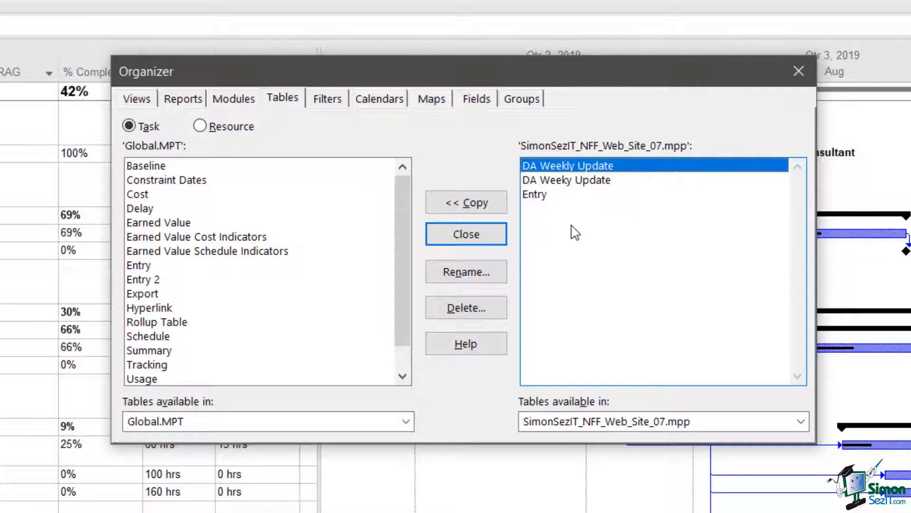
click(470, 212)
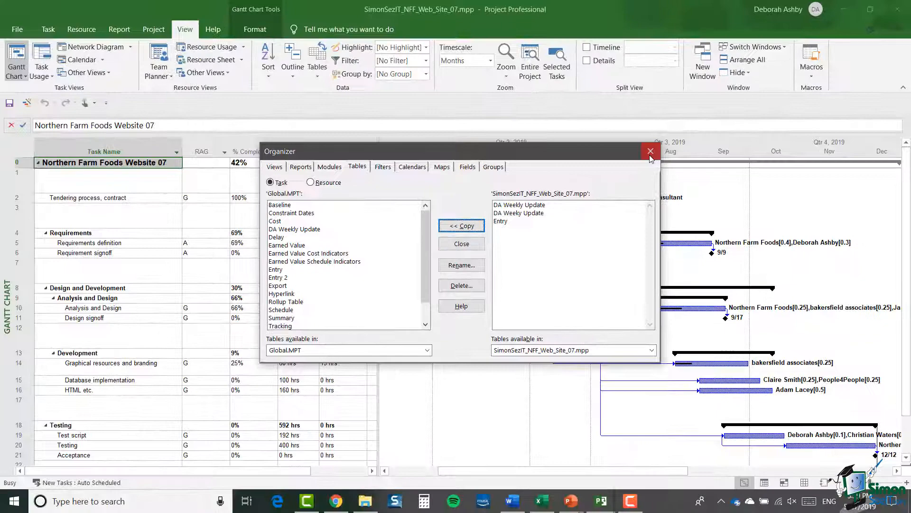
click(672, 142)
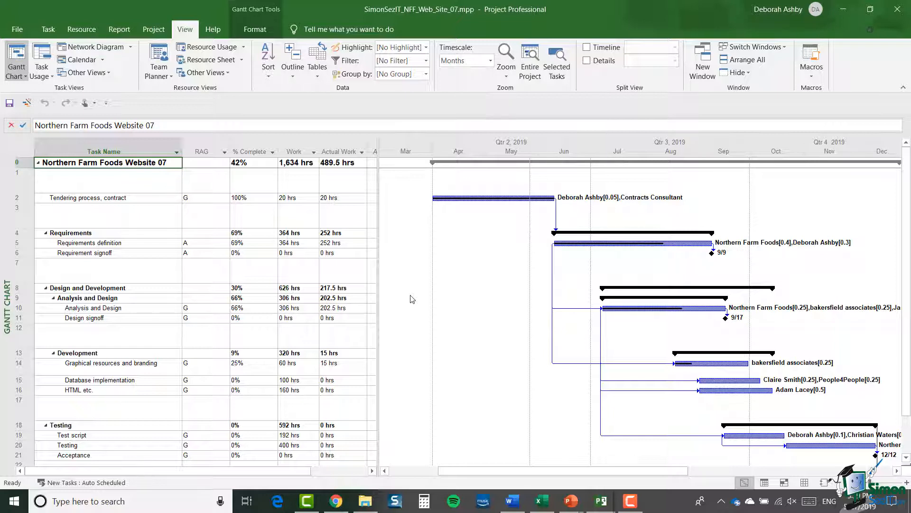
- Save the displayed fields of the Gantt chart table by updating the current table
click(316, 71)
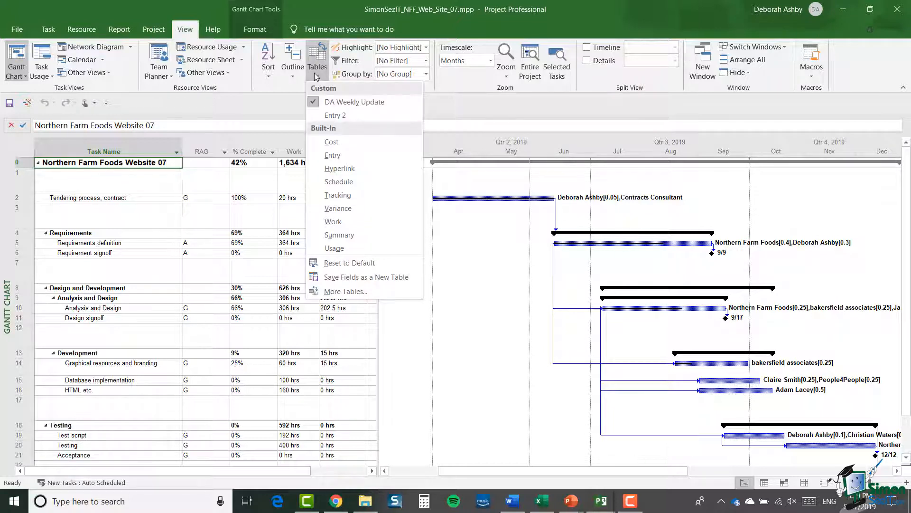
click(344, 280)
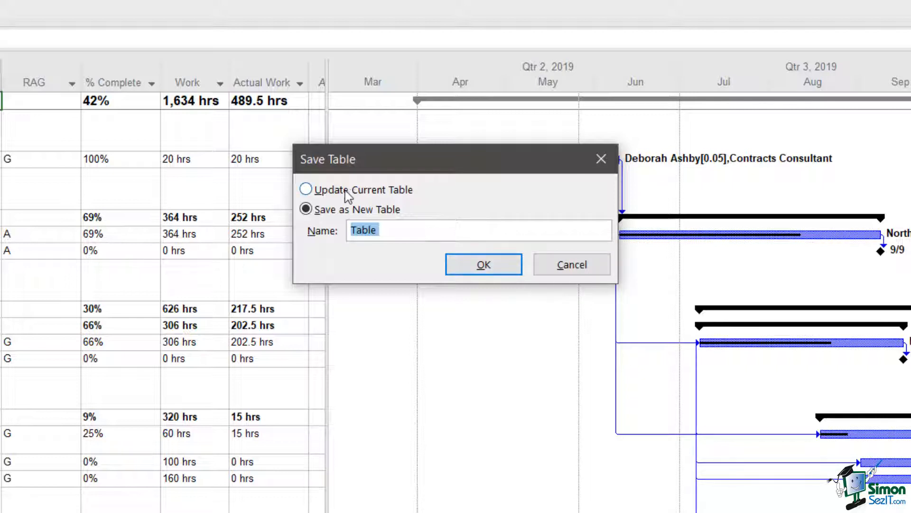
click(308, 190)
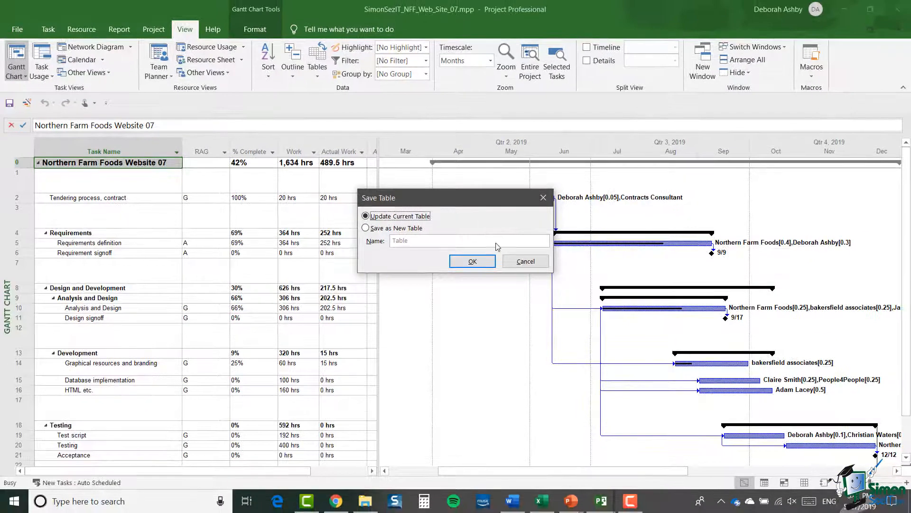
click(480, 261)
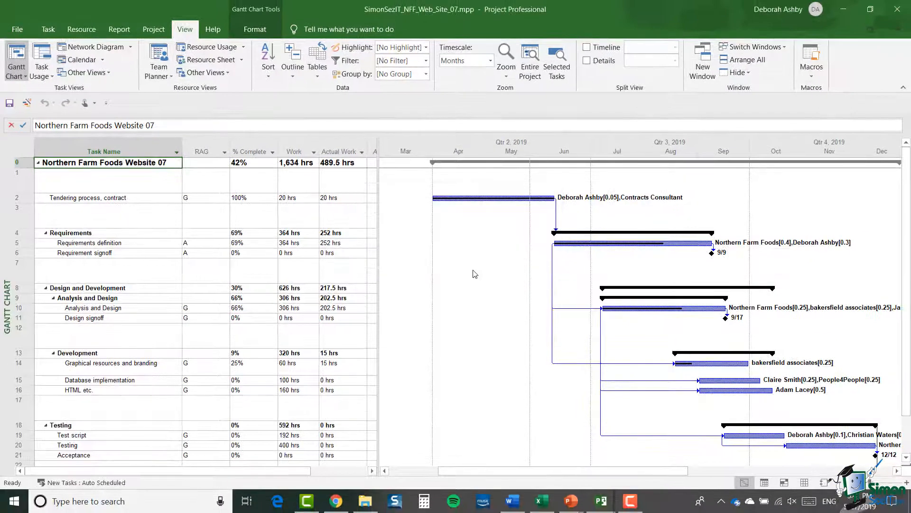
- Start a copy of the Entry task table under the name DA Entry, and cancel it
click(316, 75)
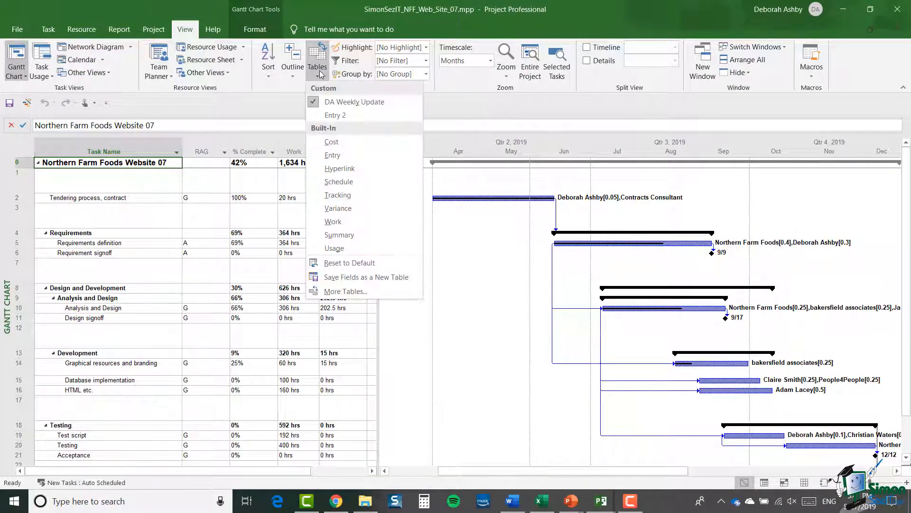
click(318, 292)
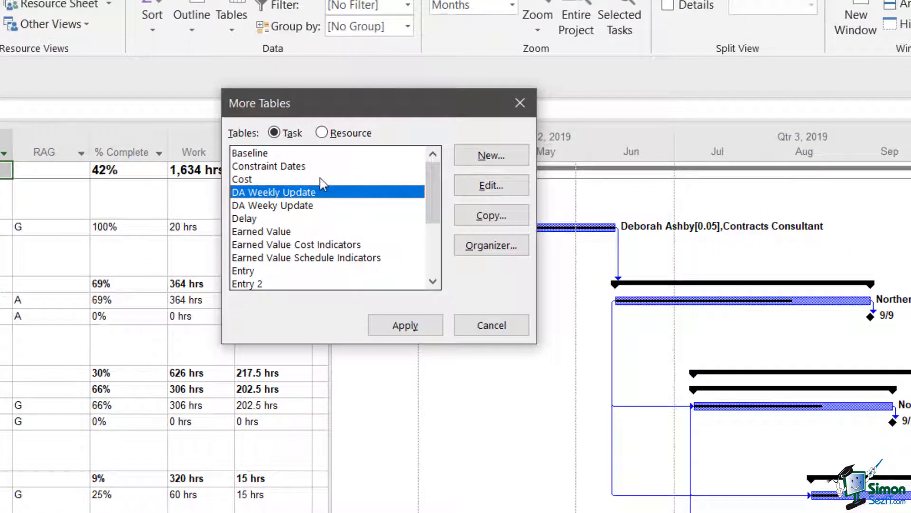
click(289, 273)
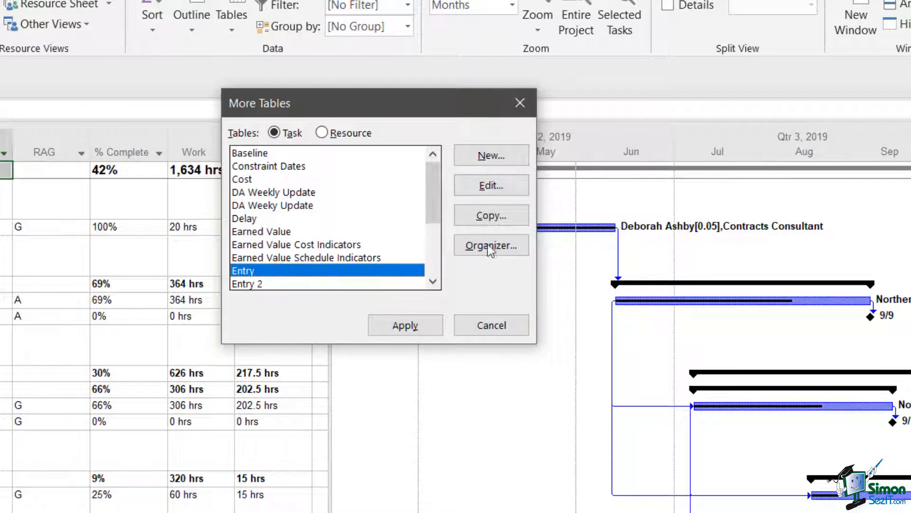
click(481, 213)
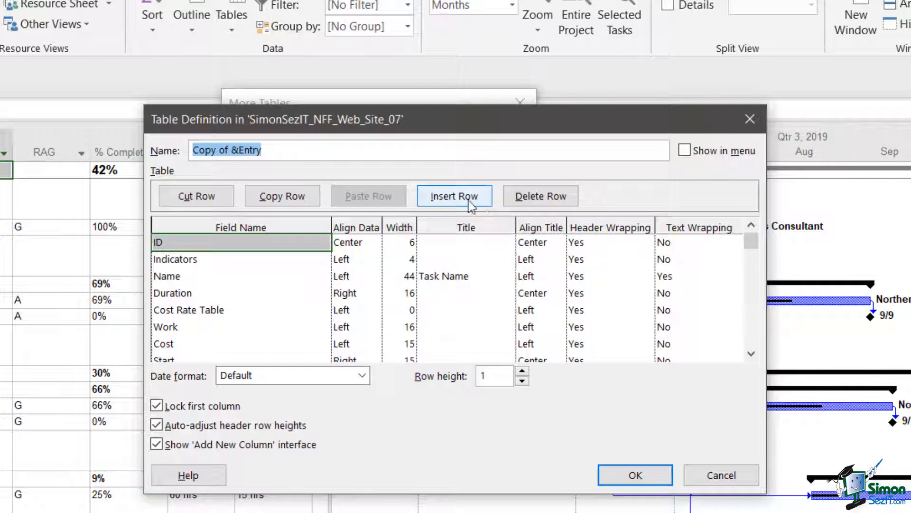
text(DA E)
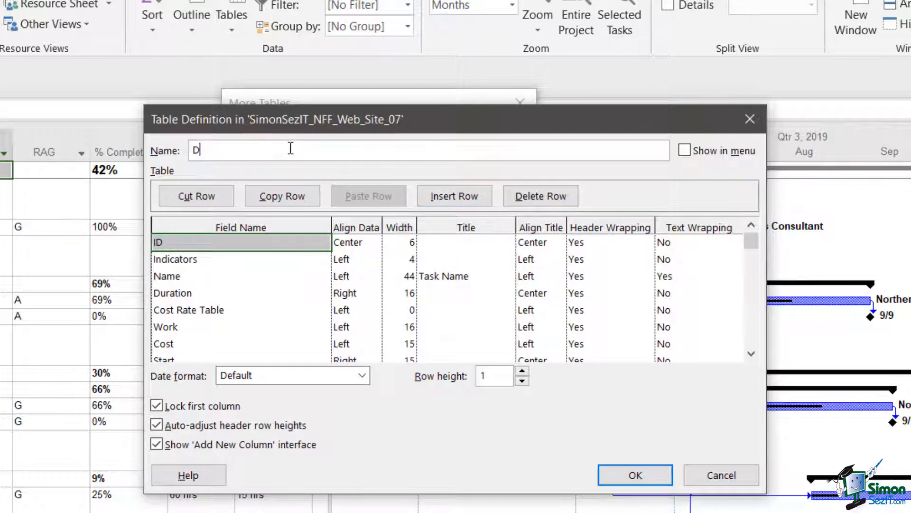
text(ntry)
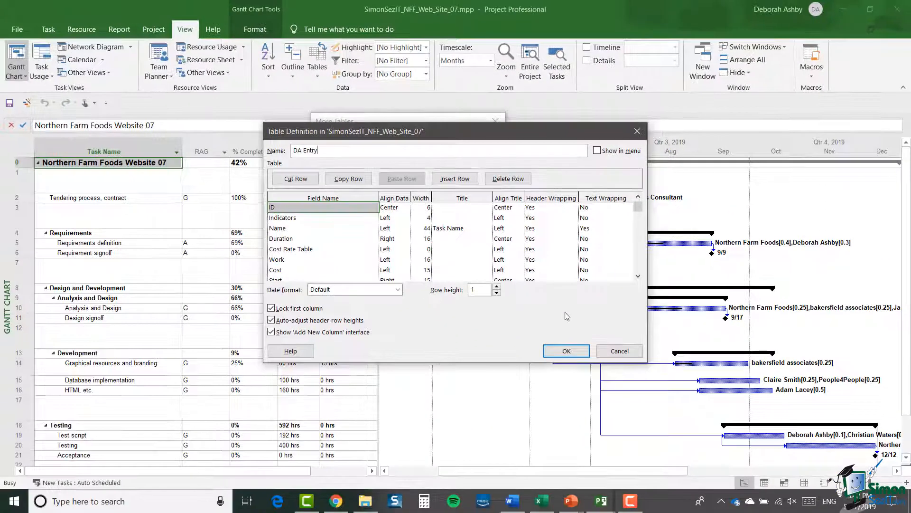
click(607, 351)
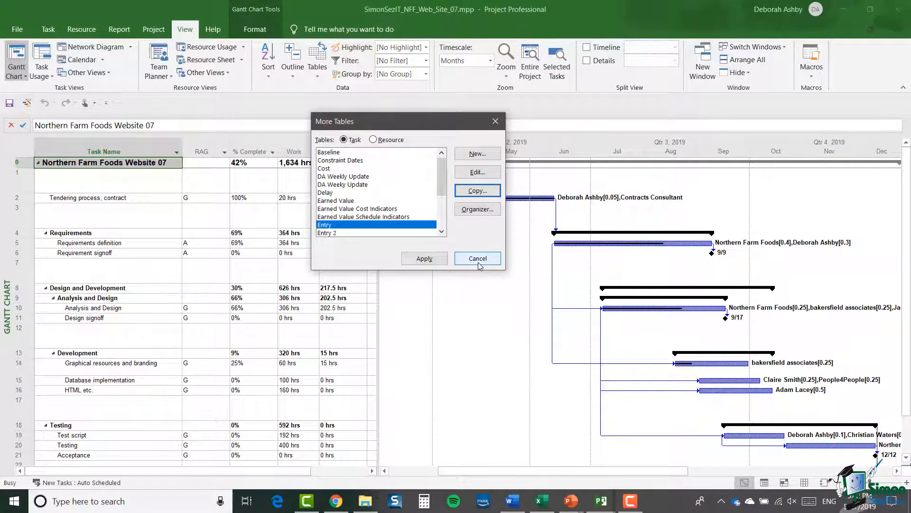
- Start a new task table definition with a Name field of width 36, and cancel it
click(478, 153)
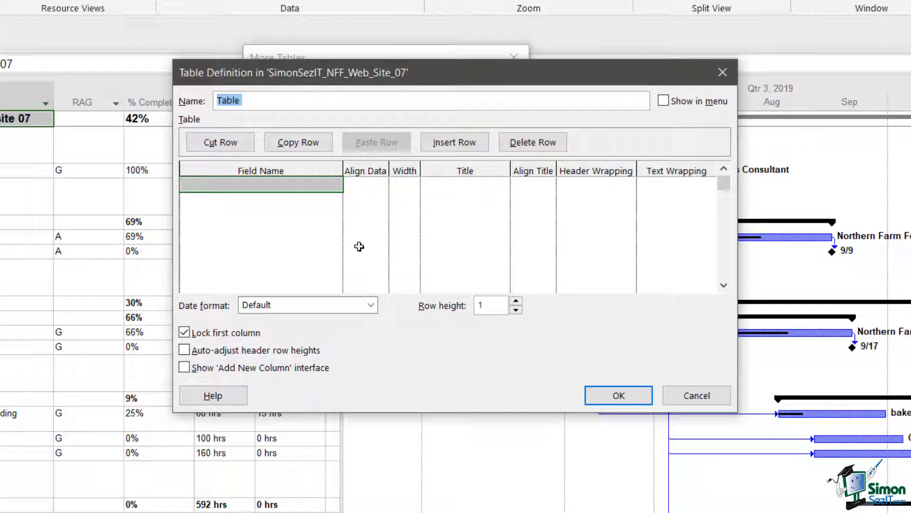
click(240, 185)
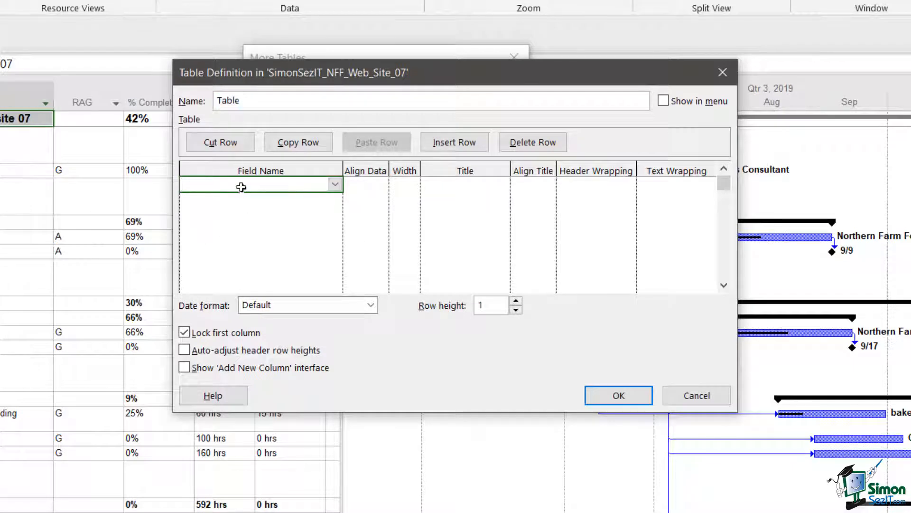
text(Name)
key(Return)
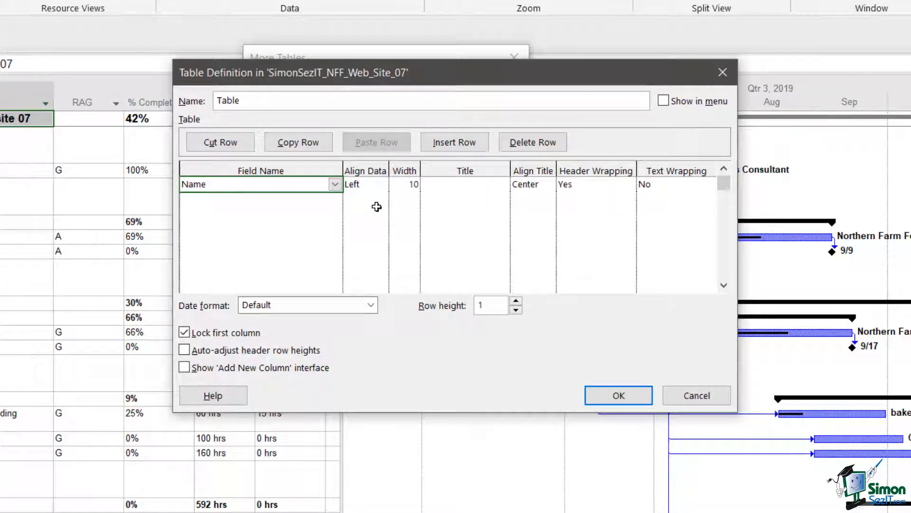
click(404, 185)
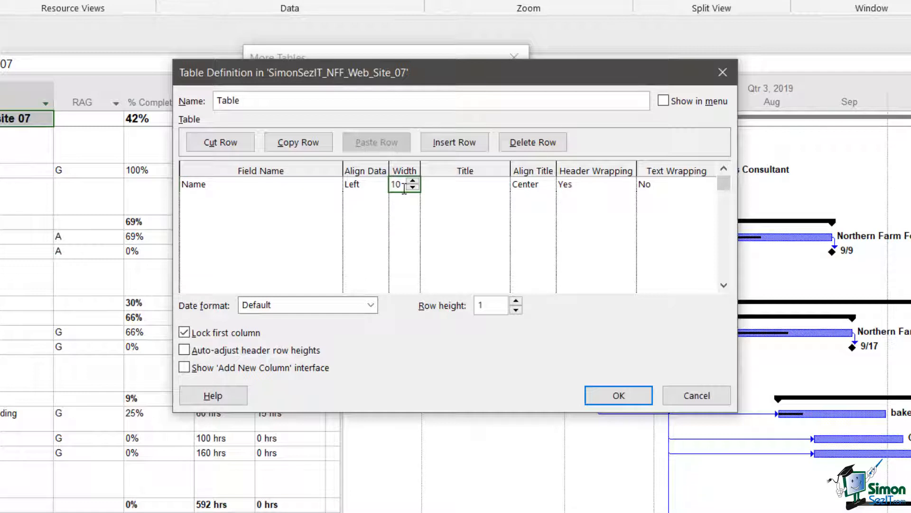
text(36)
click(458, 187)
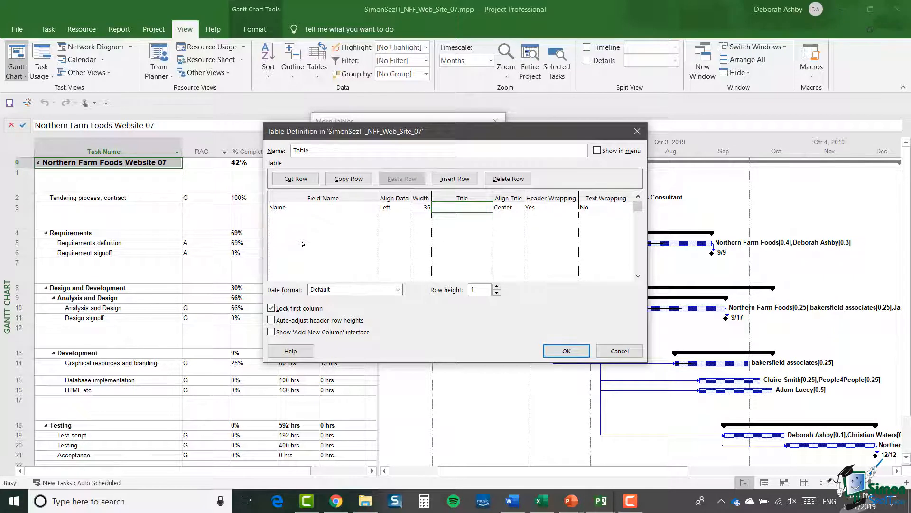
click(623, 354)
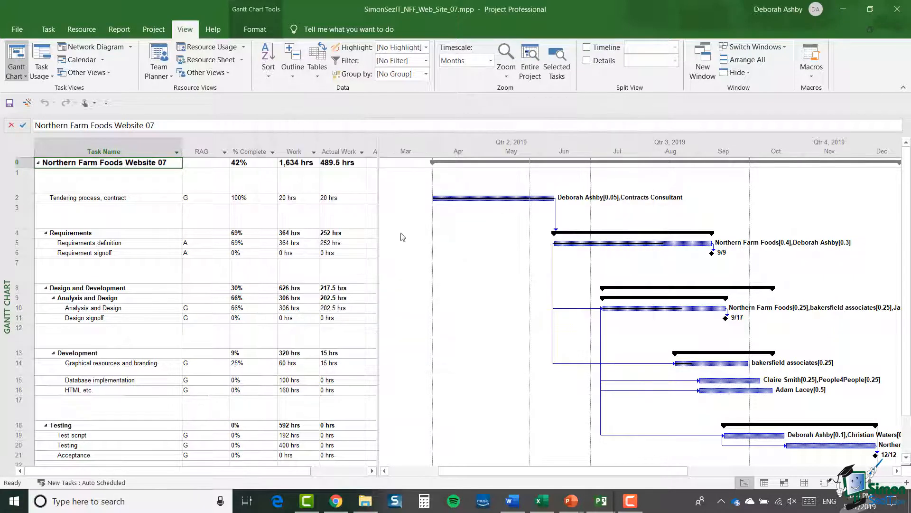
- Examine the option for resetting the current Gantt chart table to its default
click(318, 76)
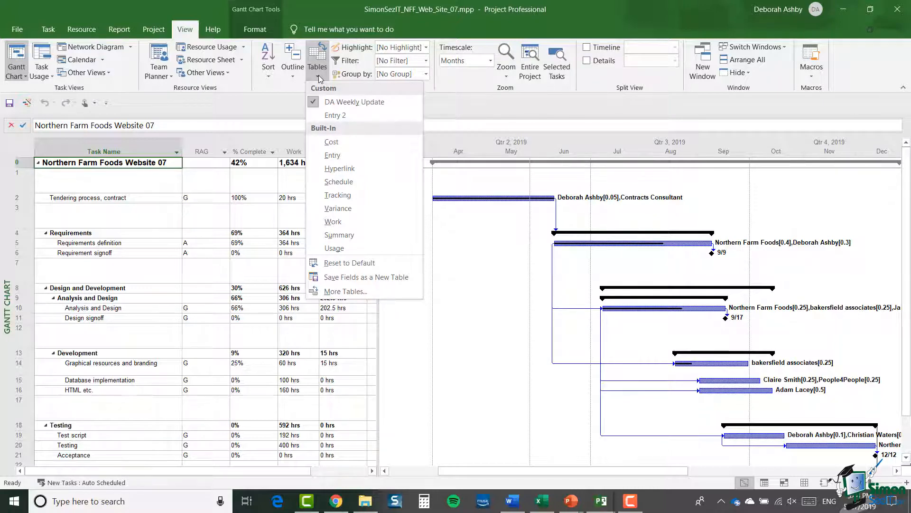
click(369, 263)
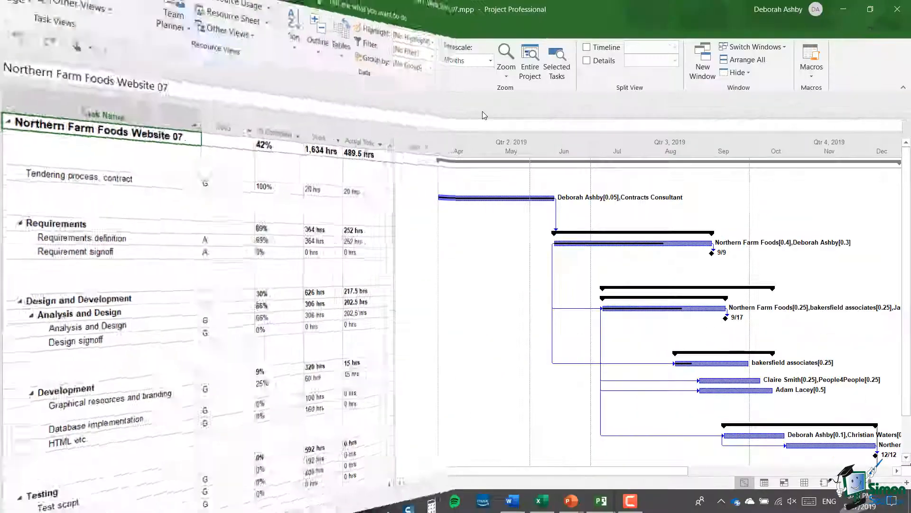